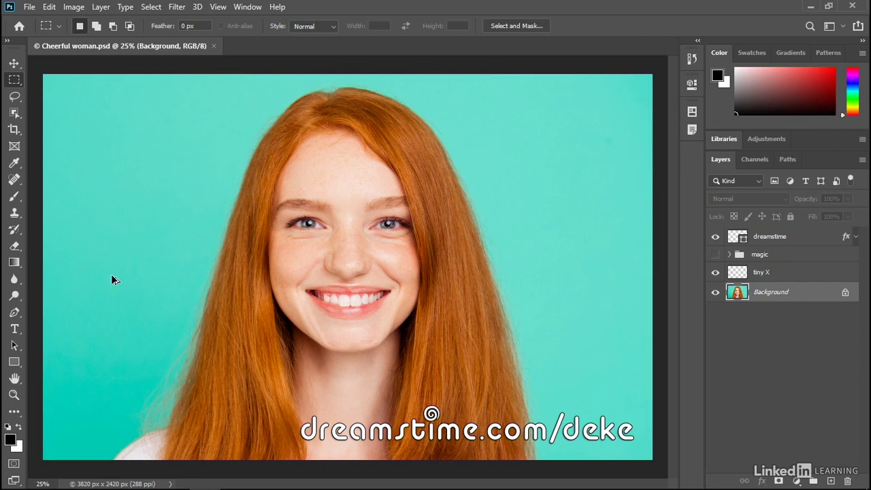
Hide the dreamstime watermark layer and reveal the magic group's five zoom-method tips panel.
key(F2)
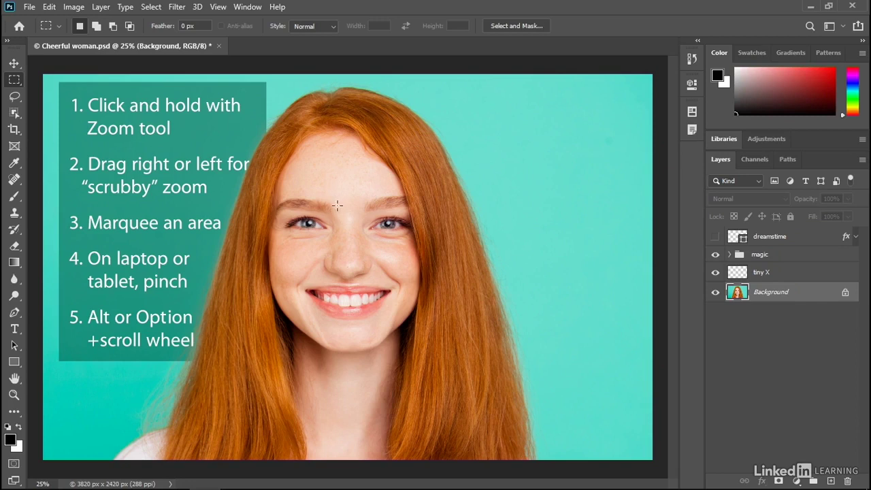
Continuously zoom deep into the right eye's pixels, then back out to show the whole face.
key(z)
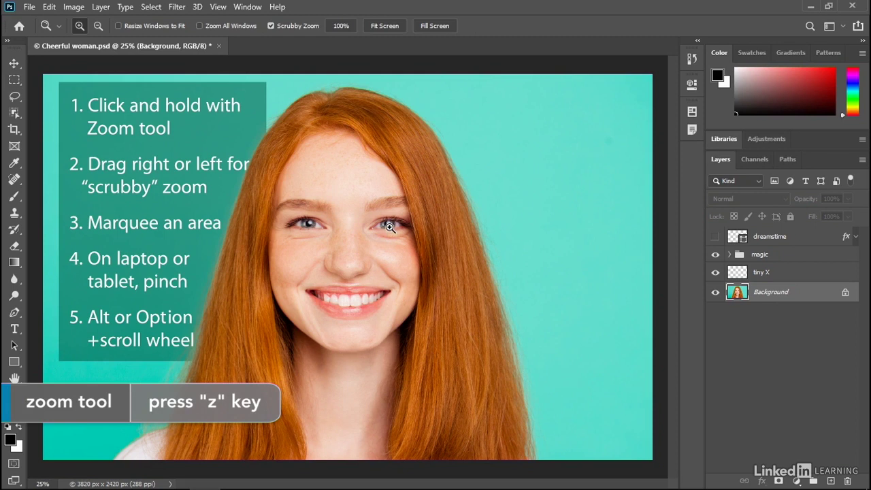
drag(389, 226, 389, 226)
key(m)
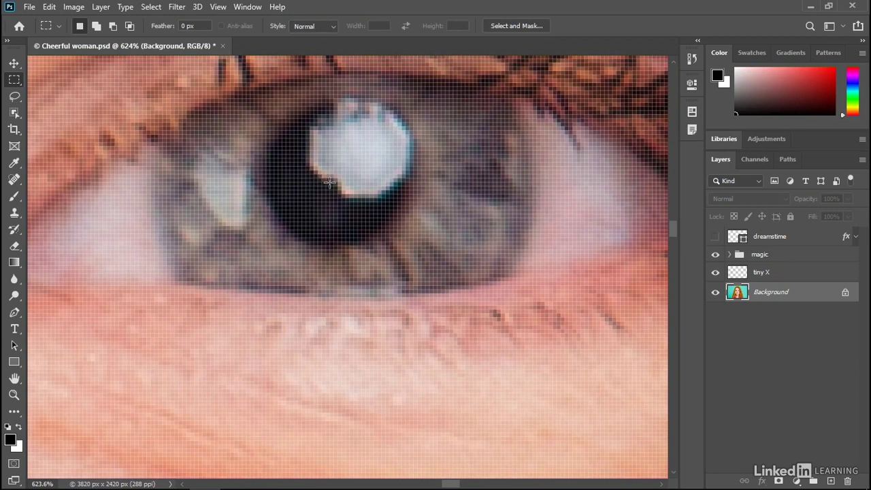
key(z)
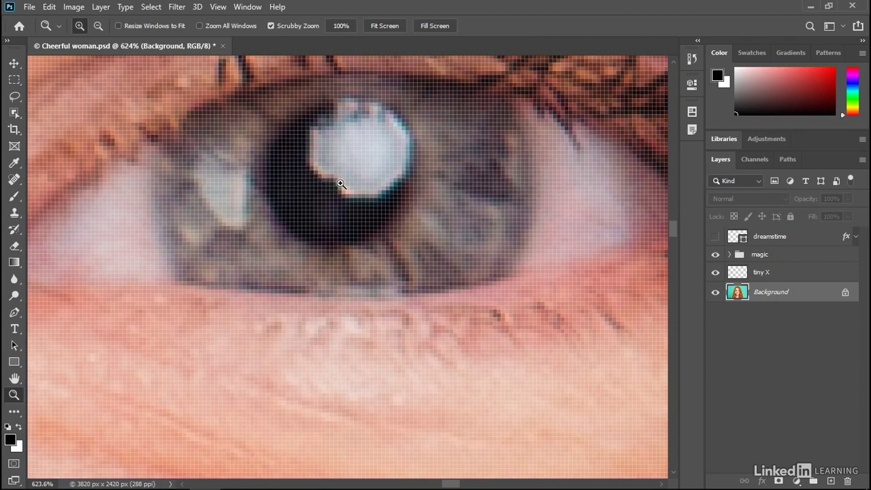
drag(341, 184, 341, 183)
key(m)
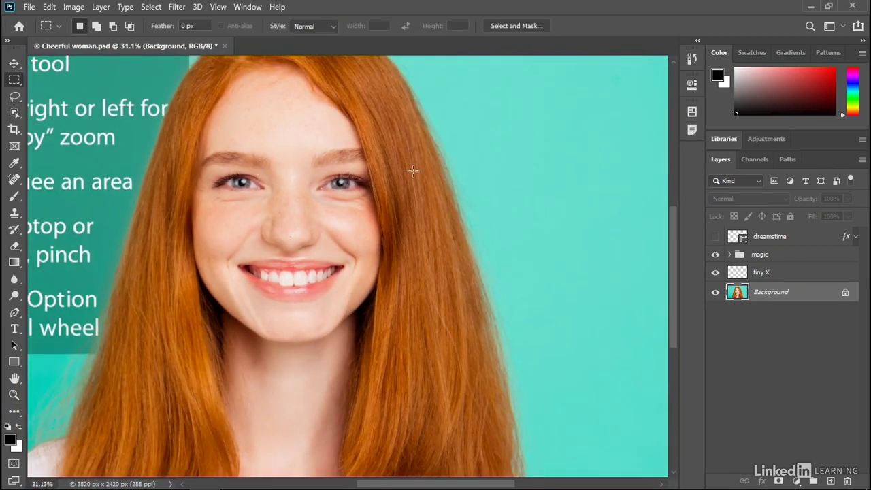
key(ctrl+0)
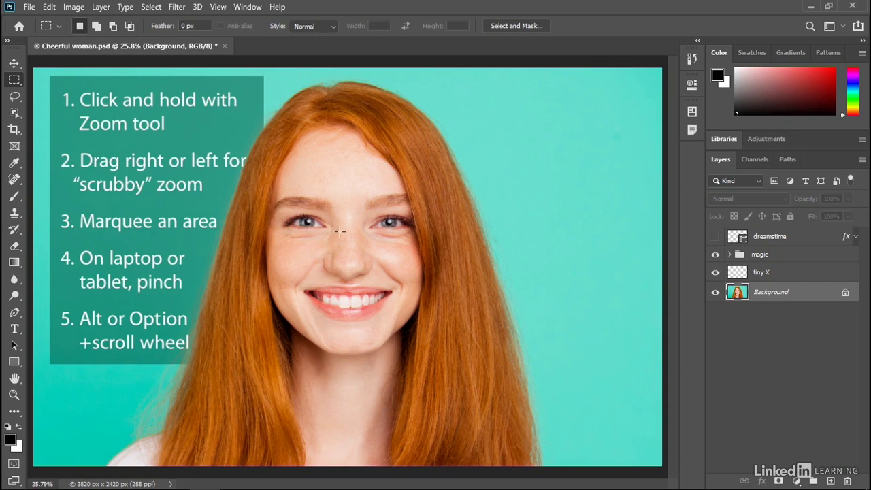
key(z)
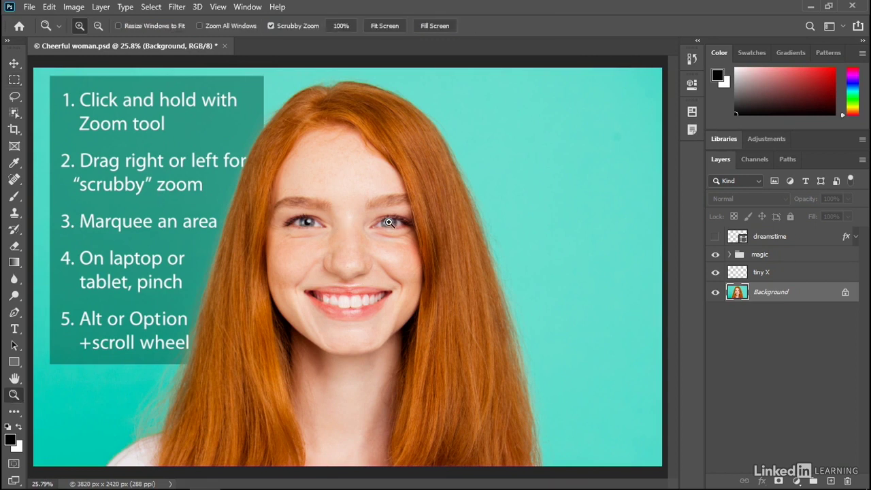
drag(389, 222, 472, 251)
key(m)
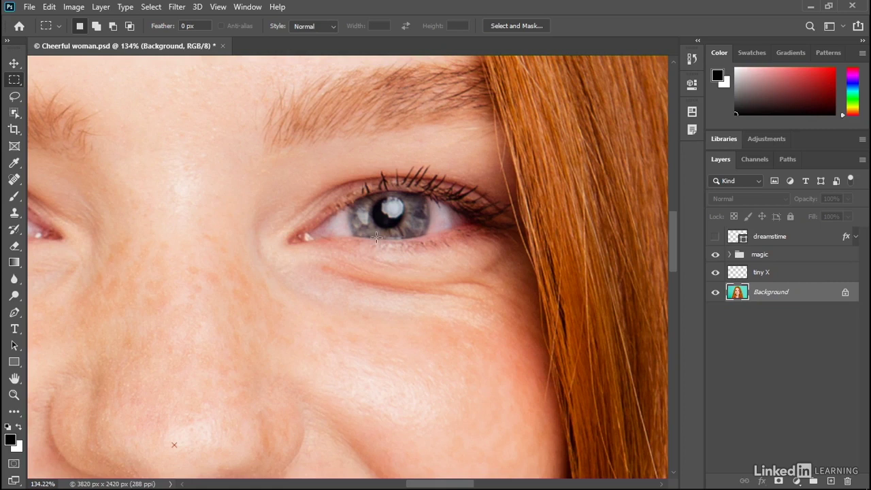
key(z)
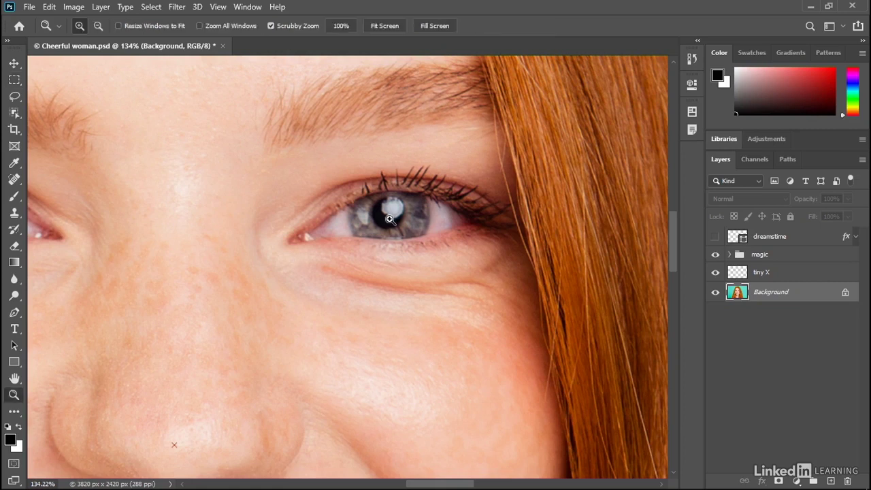
drag(388, 218, 243, 248)
key(m)
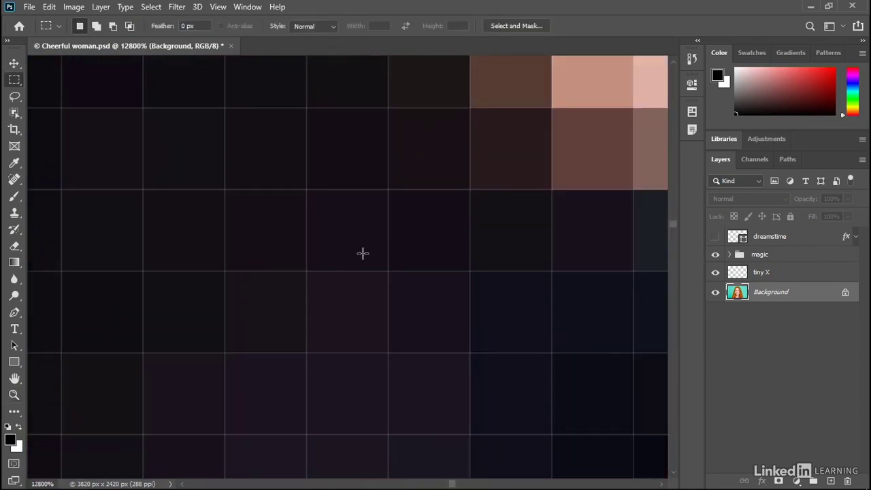
key(z)
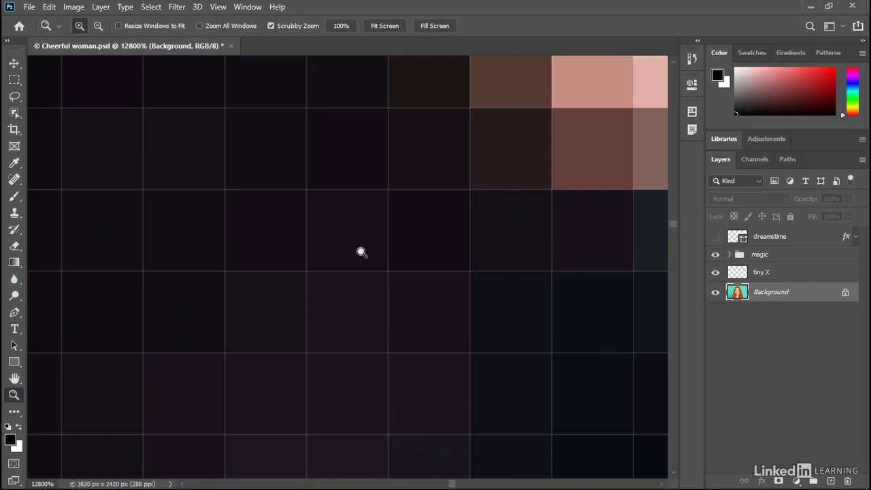
drag(357, 249, 83, 250)
key(m)
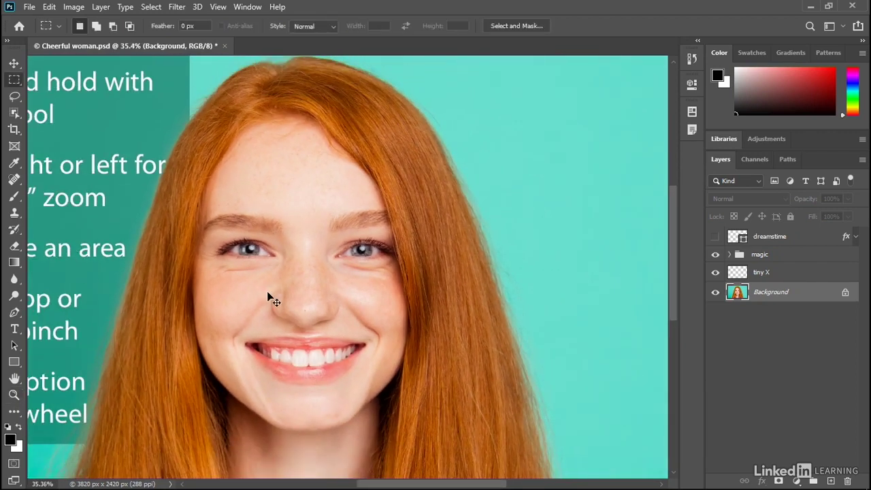
key(ctrl+0)
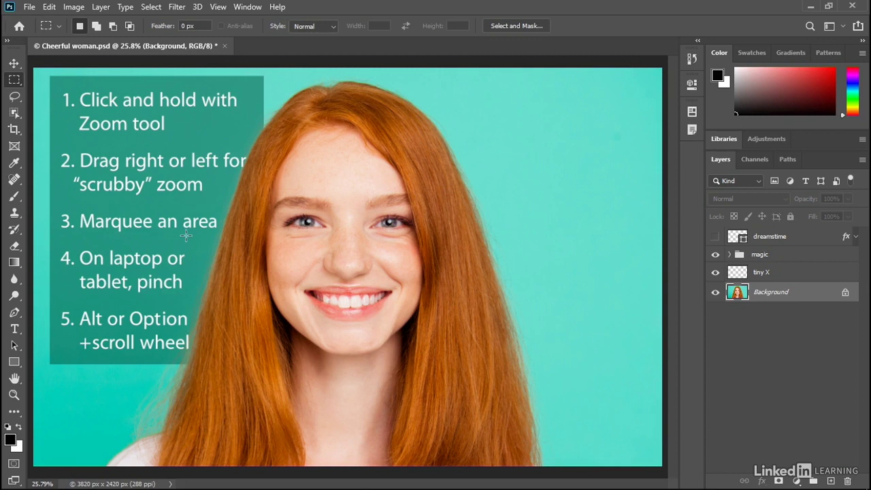
Marquee-zoom onto the right eye, then scrubby-drag left to zoom back out to 28.7%.
key(z)
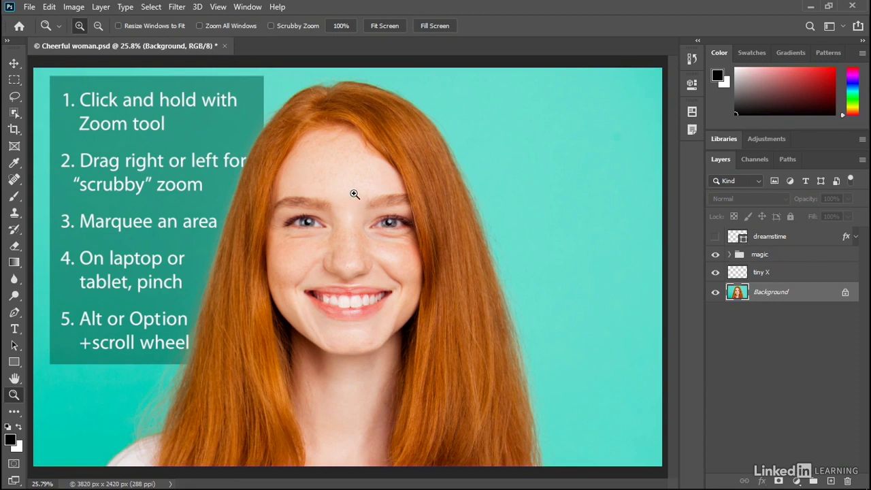
drag(354, 193, 435, 253)
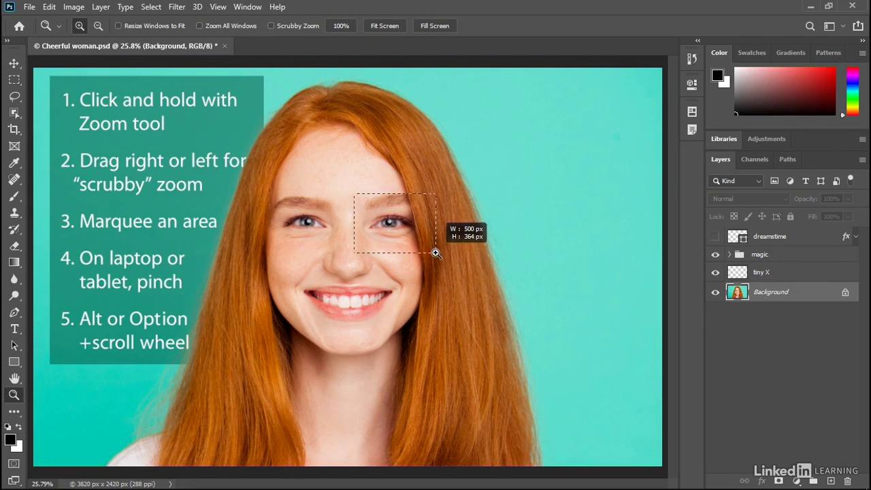
drag(435, 253, 435, 253)
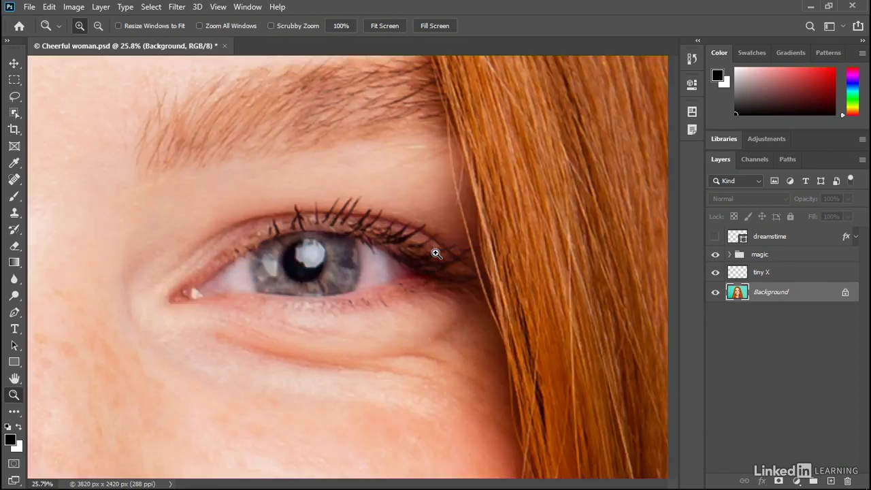
key(m)
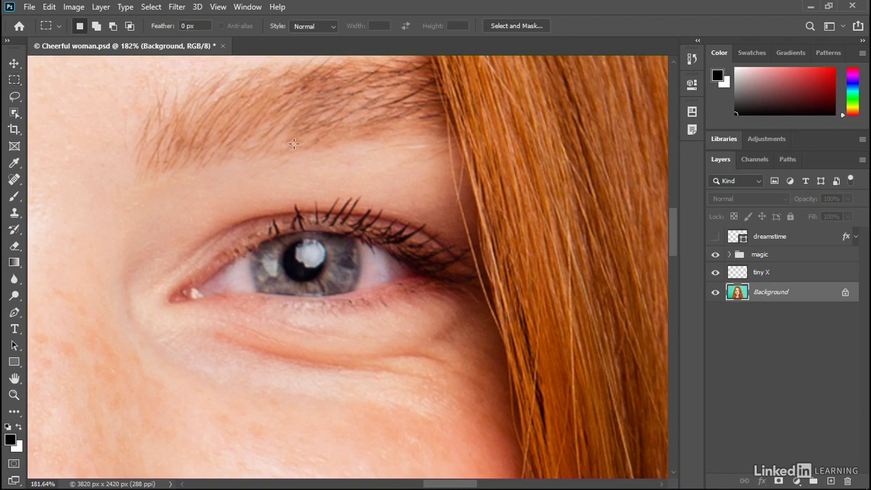
key(z)
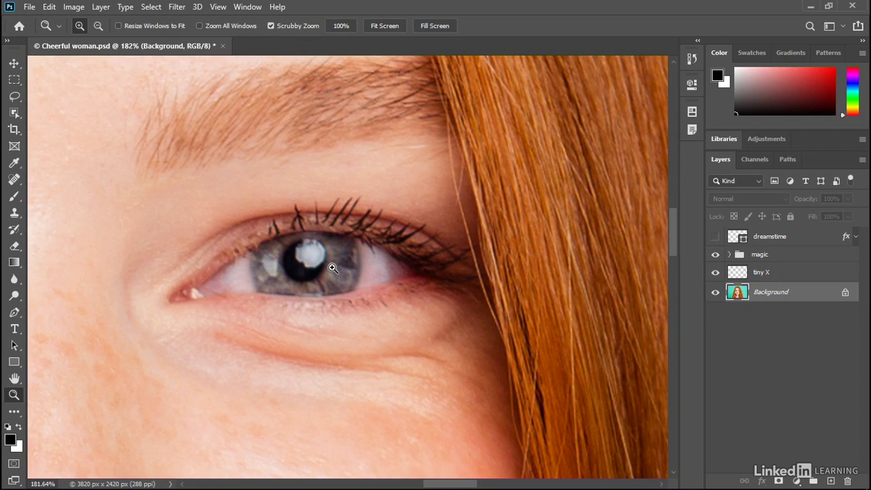
drag(332, 267, 238, 269)
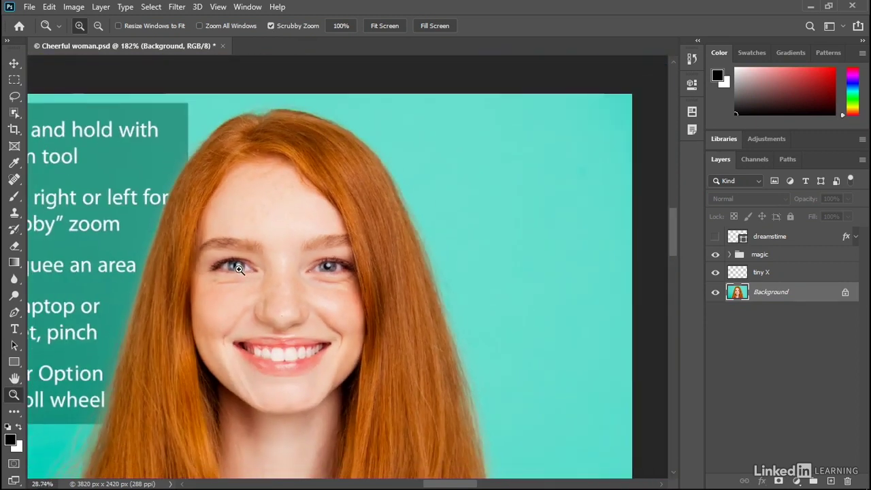
Alt+scroll down until the whole portrait and tips panel fit the window at 25.8%.
key(m)
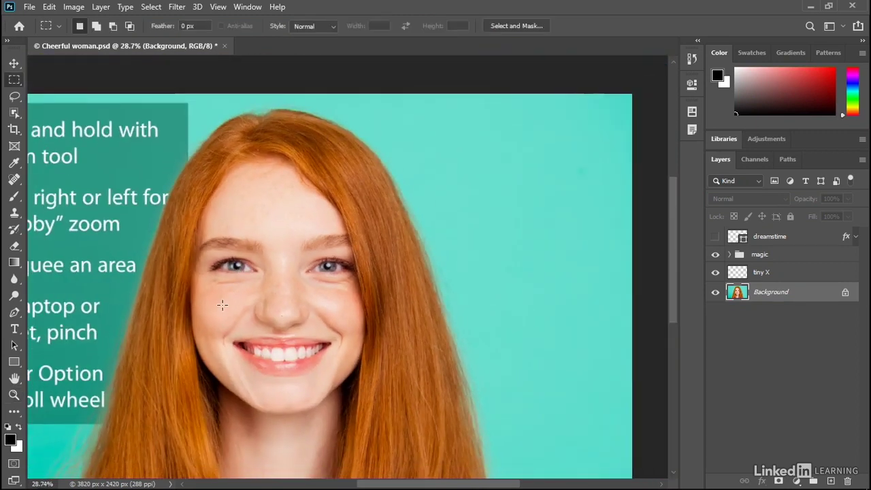
scroll(222, 305, down, 1)
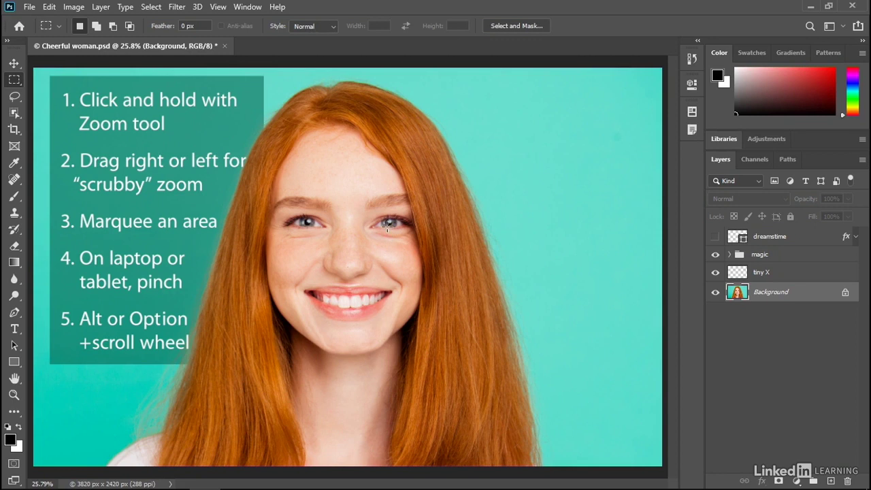
Alt+scroll in on her eye and back out until the full portrait shows at 25%.
scroll(388, 224, up, 4)
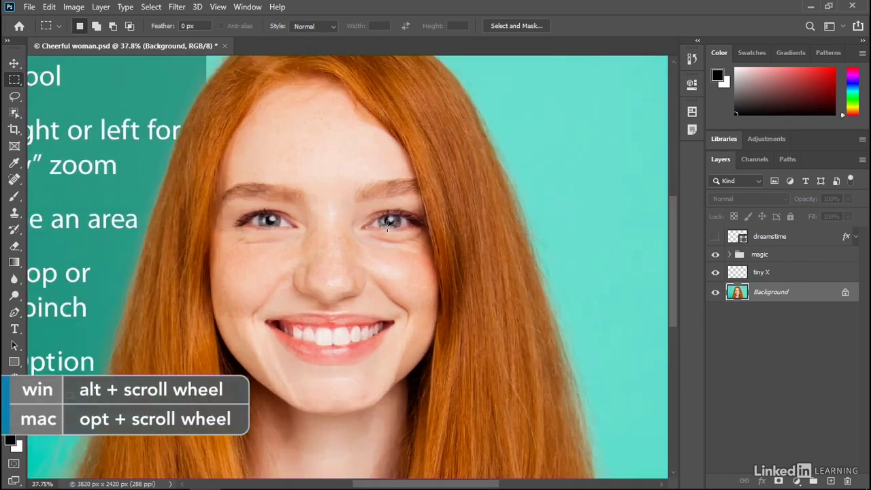
scroll(388, 225, down, 1)
scroll(389, 226, up, 4)
scroll(389, 226, up, 5)
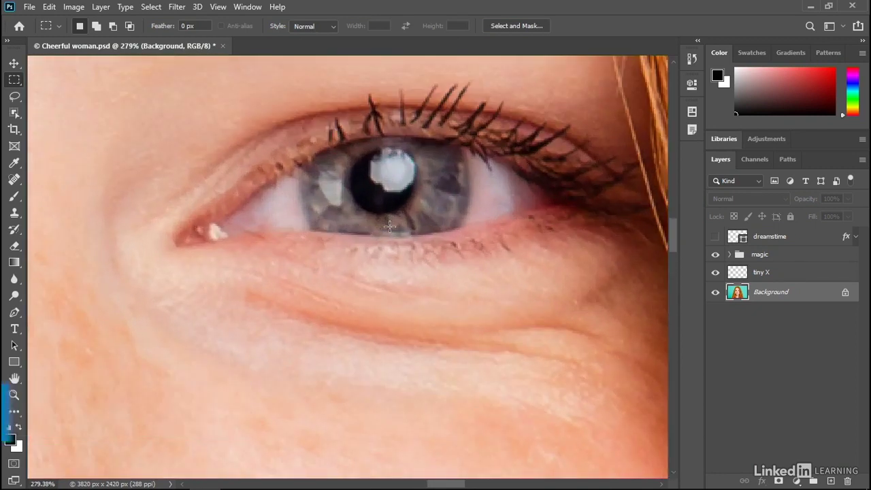
scroll(391, 228, down, 4)
scroll(395, 228, down, 3)
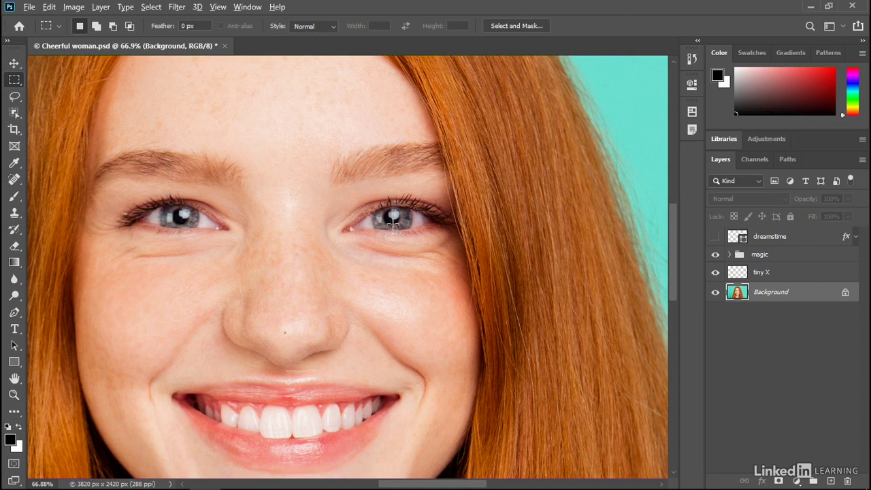
scroll(392, 225, up, 5)
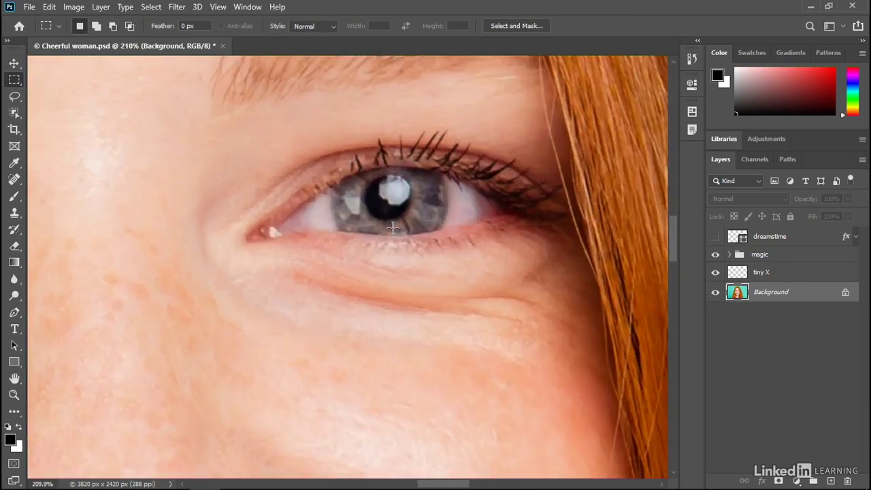
scroll(392, 228, up, 2)
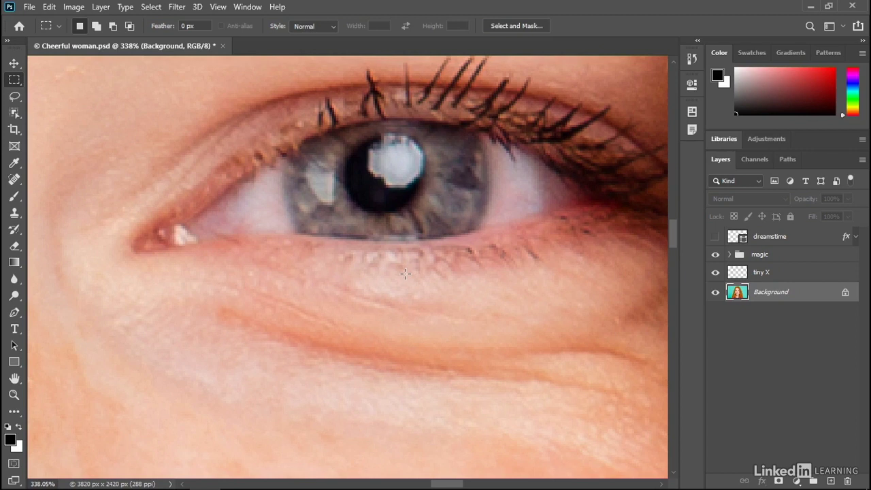
scroll(405, 273, down, 11)
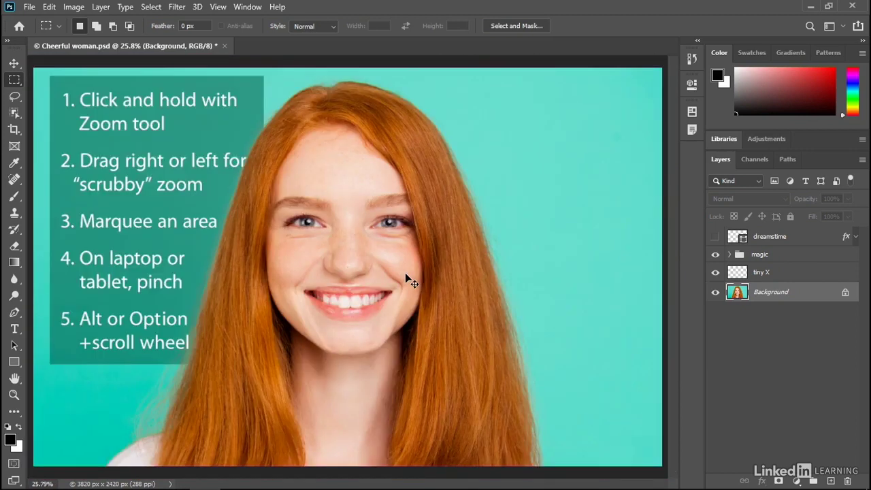
scroll(405, 273, down, 1)
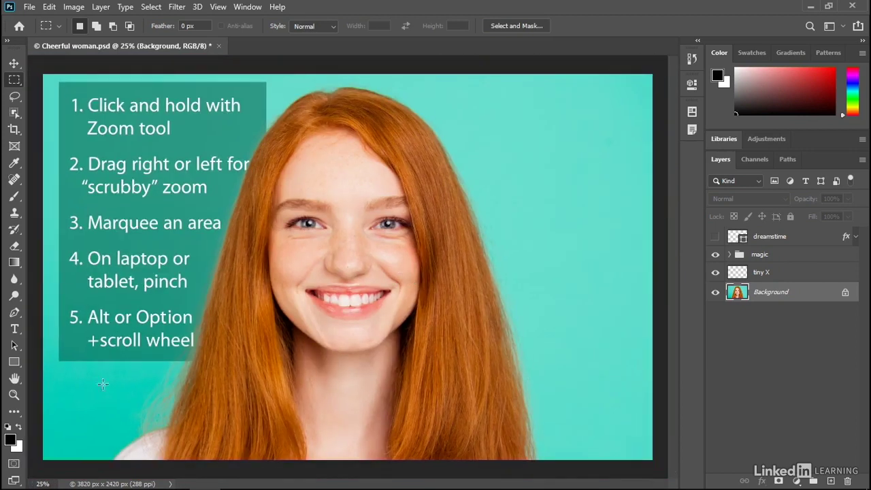